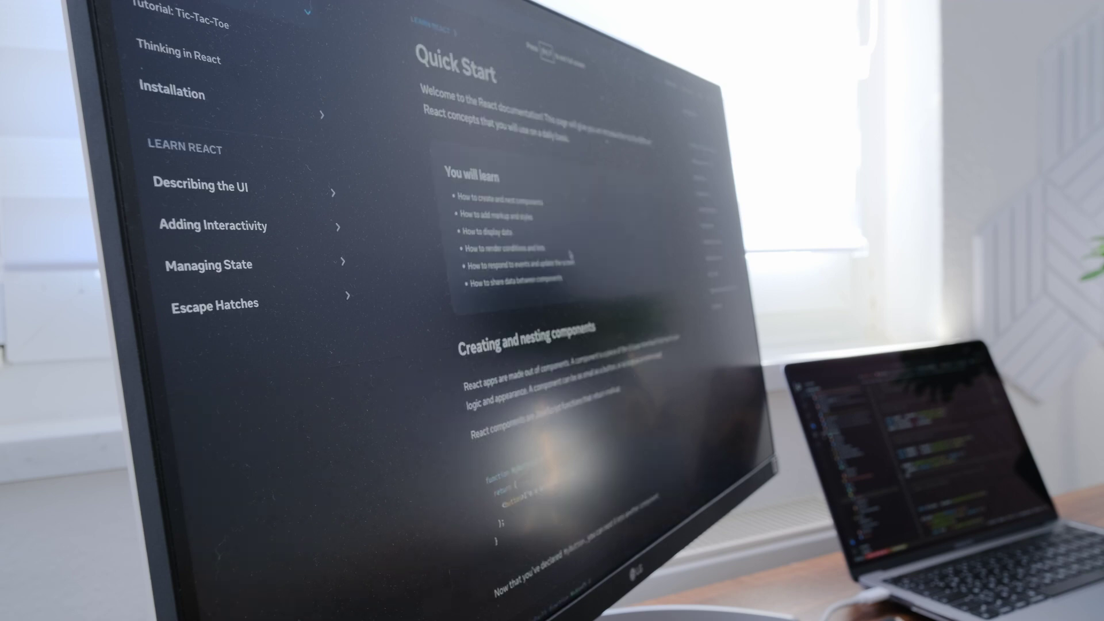
Step: Open the Describing the UI chapter and read the Rendering Lists people-list example
click(198, 199)
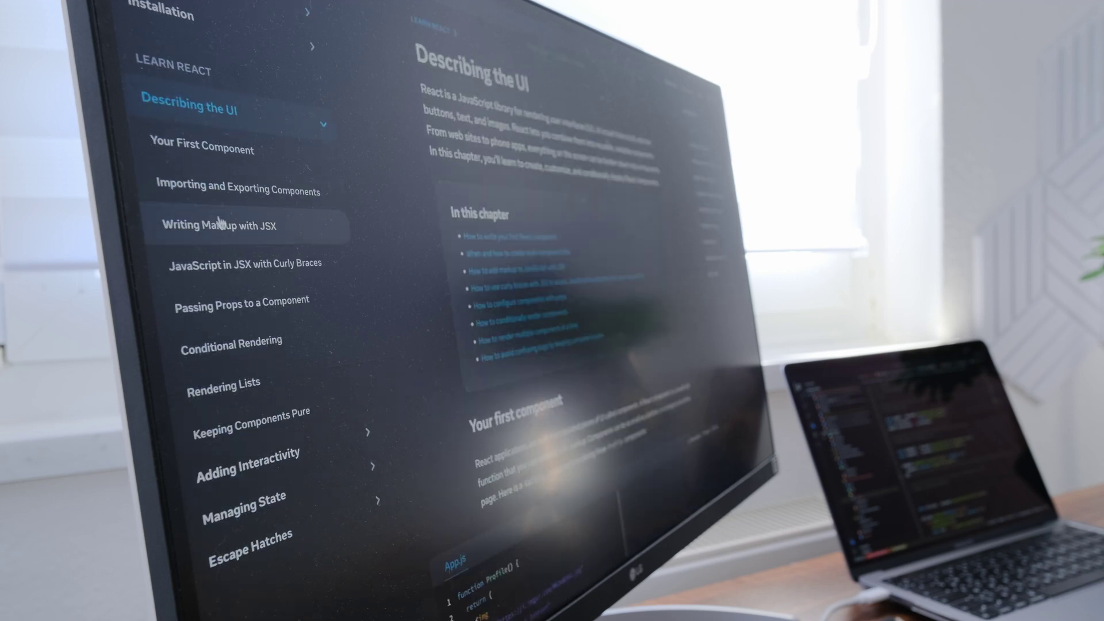
scroll(449, 437, down, 2)
scroll(542, 443, down, 3)
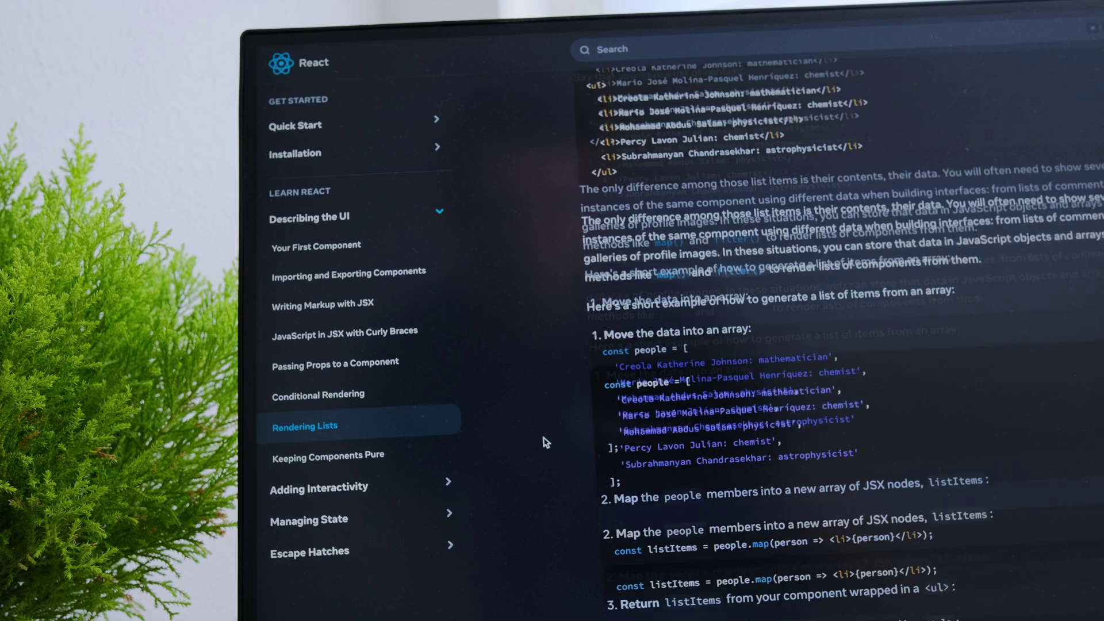
scroll(542, 443, down, 3)
scroll(545, 443, down, 3)
scroll(543, 442, down, 2)
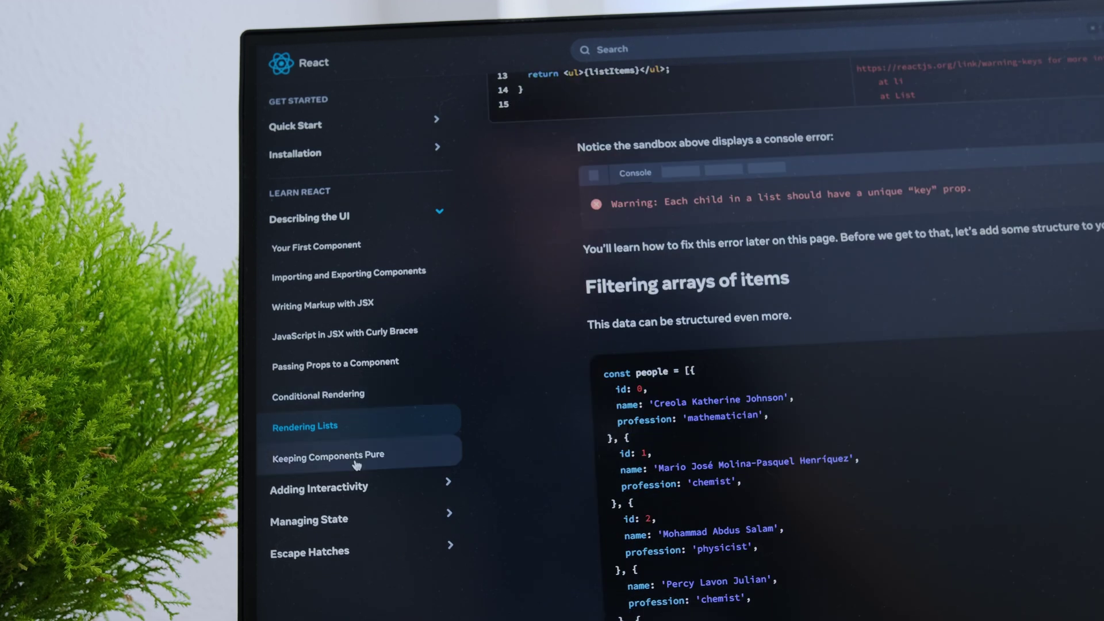
Step: Read the Keeping Components Pure lesson down to its Side Effects section
click(355, 457)
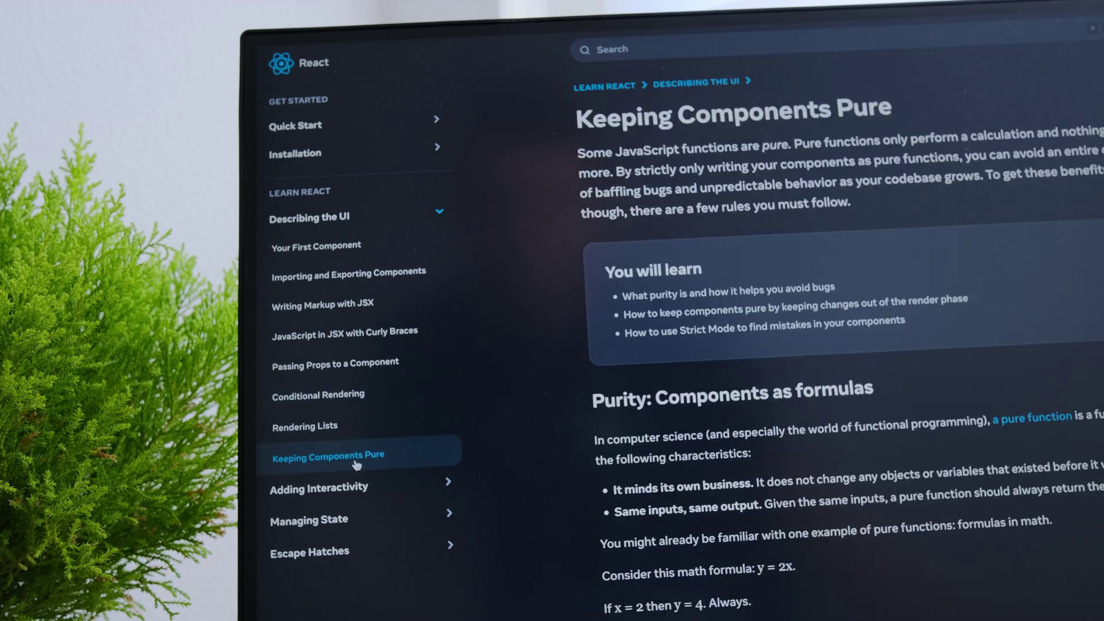
scroll(545, 425, down, 5)
scroll(545, 425, down, 3)
scroll(544, 424, down, 2)
scroll(545, 427, down, 3)
scroll(545, 425, down, 5)
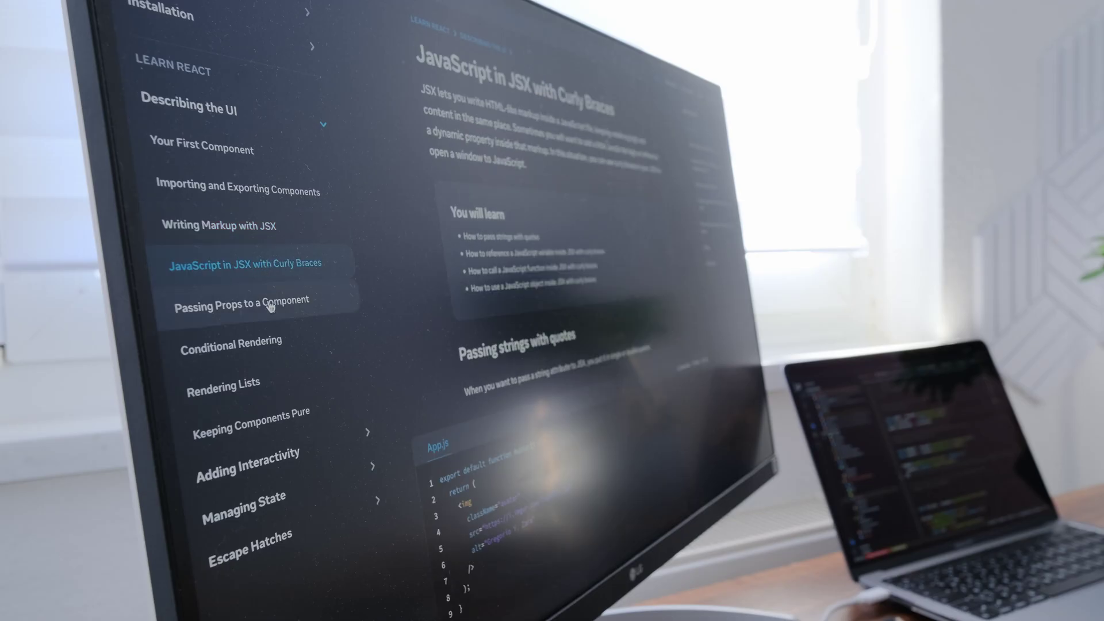
Step: Skim the Passing Props, Conditional Rendering and Adding Interactivity pages in turn
click(271, 306)
scroll(408, 315, down, 2)
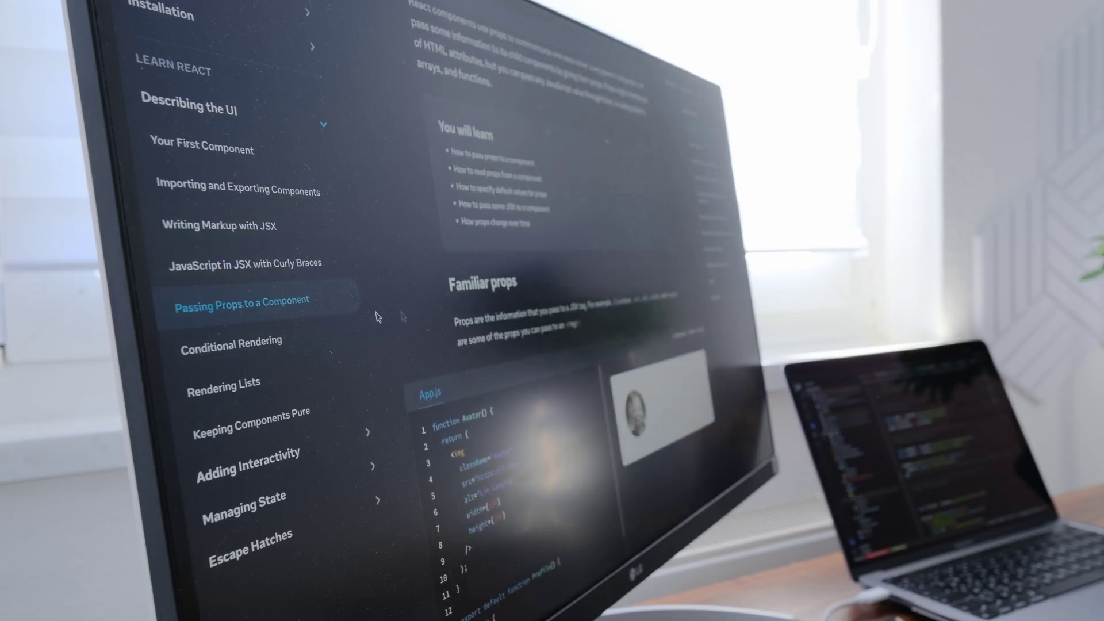
click(252, 344)
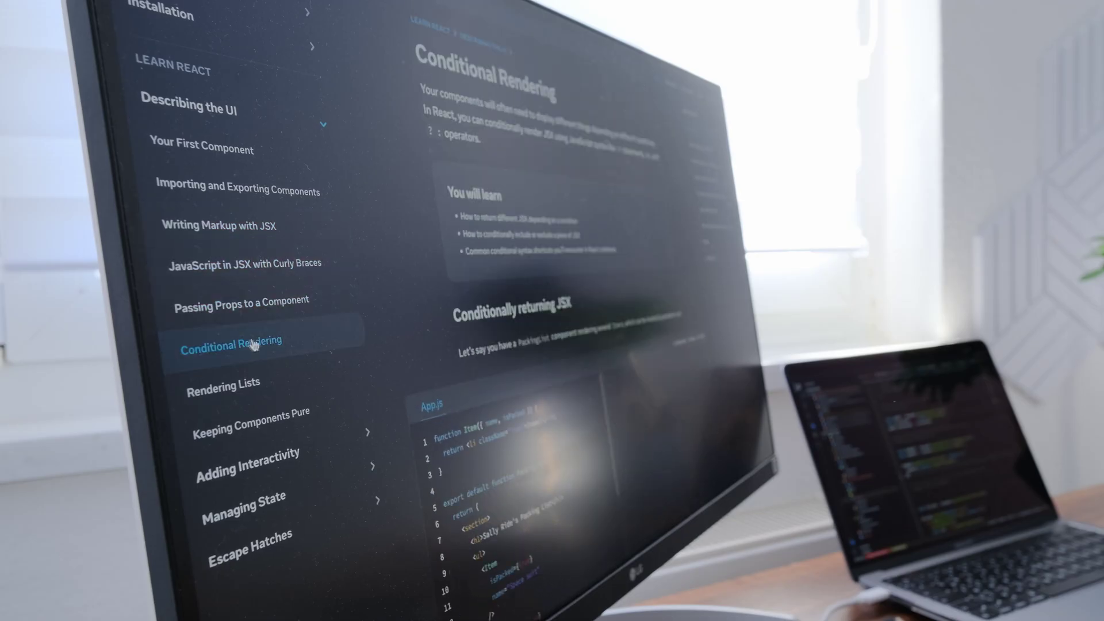
click(286, 459)
scroll(411, 362, down, 5)
scroll(410, 362, down, 3)
scroll(406, 358, down, 5)
scroll(403, 355, down, 1)
scroll(399, 354, down, 3)
scroll(399, 353, down, 2)
scroll(398, 354, down, 3)
scroll(398, 354, down, 3)
scroll(398, 354, down, 3)
scroll(398, 354, down, 4)
scroll(399, 353, down, 2)
scroll(398, 353, down, 3)
scroll(399, 353, down, 1)
scroll(399, 354, down, 2)
scroll(599, 271, down, 2)
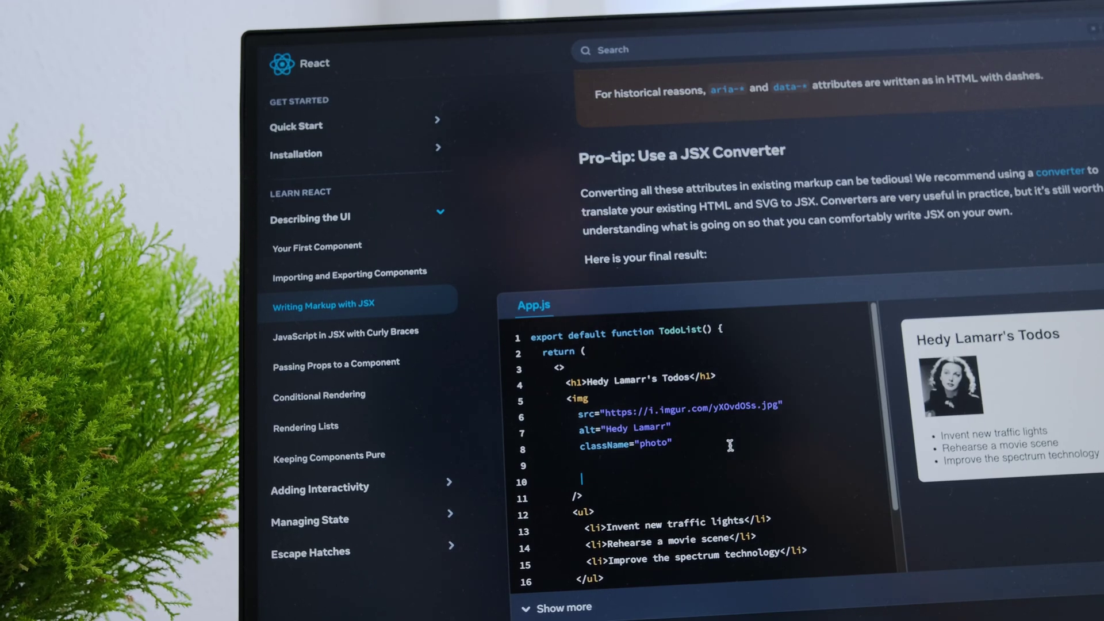
Step: Skim Passing Props, Conditional Rendering, Rendering Lists and Keeping Components Pure, then reopen JavaScript in JSX
click(372, 365)
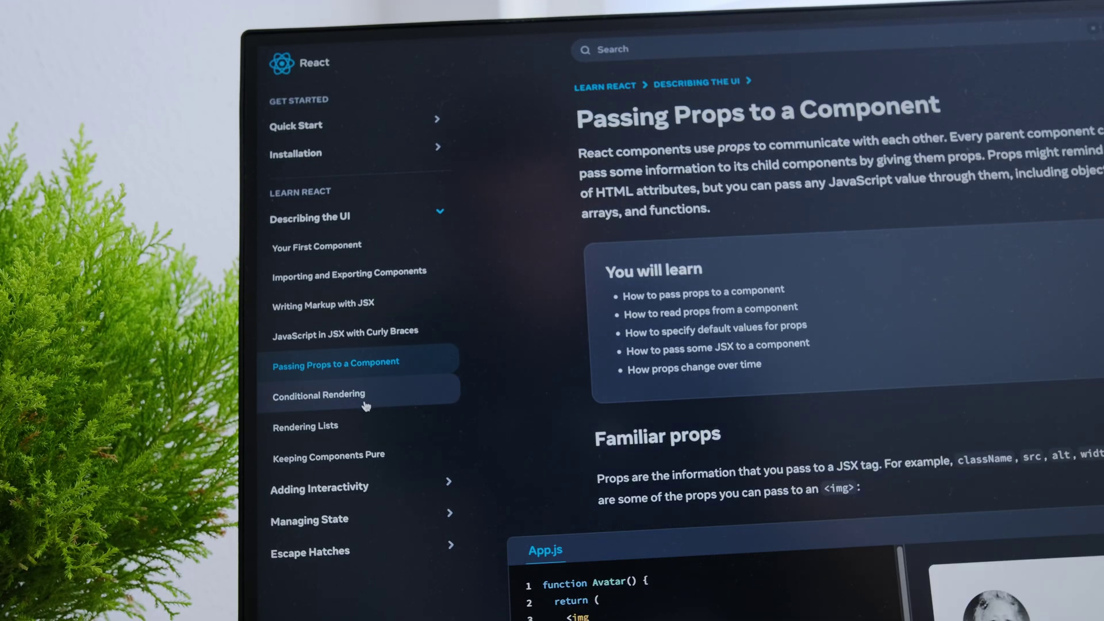
click(362, 394)
click(353, 426)
scroll(353, 434, down, 3)
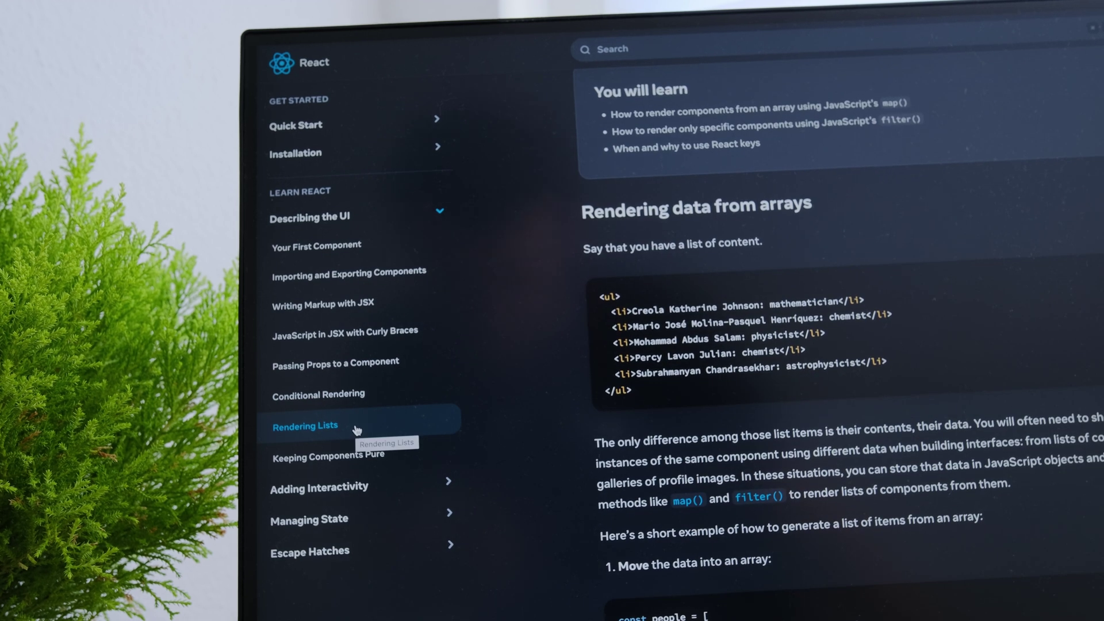
scroll(371, 435, down, 1)
scroll(383, 441, down, 3)
scroll(389, 427, down, 4)
scroll(392, 409, down, 3)
scroll(398, 389, down, 2)
click(357, 457)
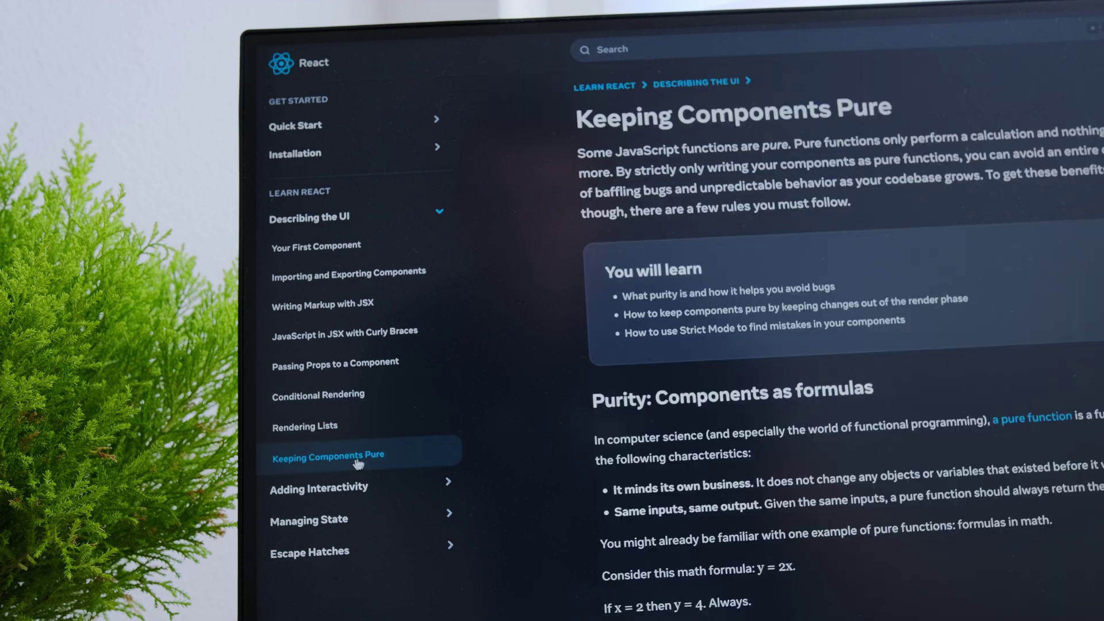
scroll(545, 424, down, 5)
scroll(545, 425, down, 3)
scroll(546, 425, down, 2)
scroll(544, 426, down, 3)
scroll(545, 426, down, 1)
scroll(545, 425, down, 3)
scroll(545, 425, down, 2)
click(370, 337)
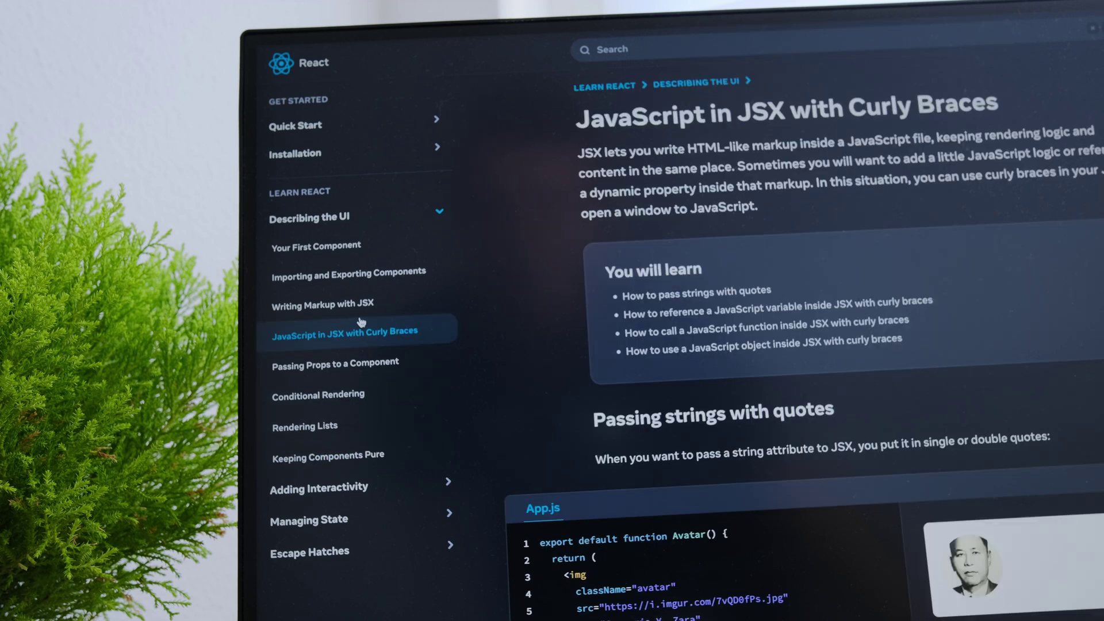